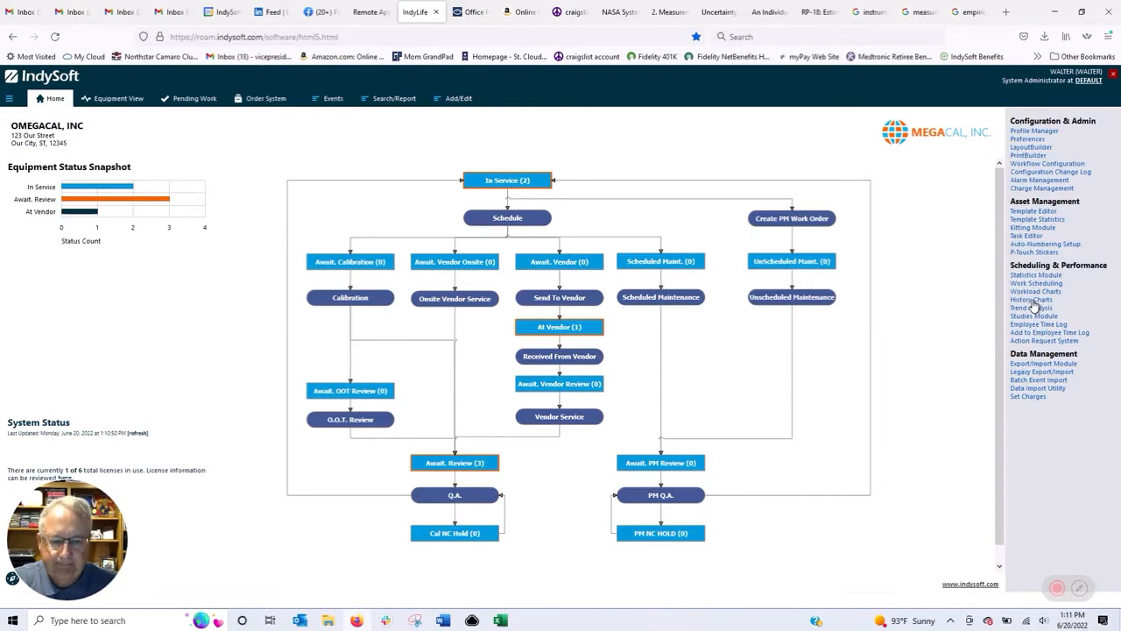
# Open the History Time Difference tool from the history charts.
pyautogui.click(1033, 302)
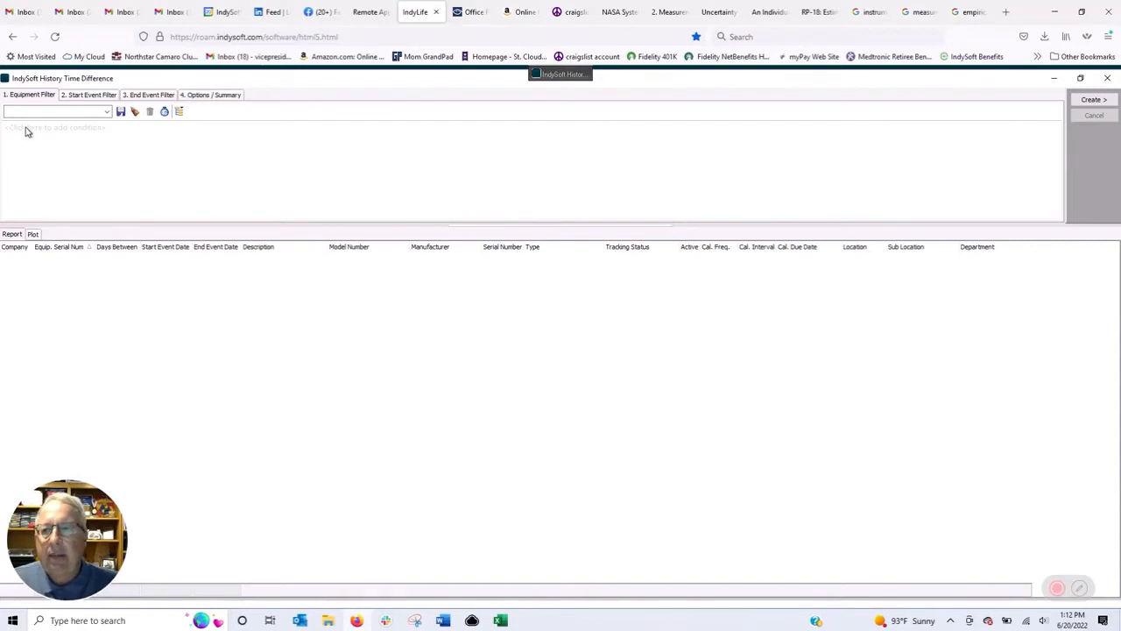
pyautogui.click(26, 129)
pyautogui.click(27, 127)
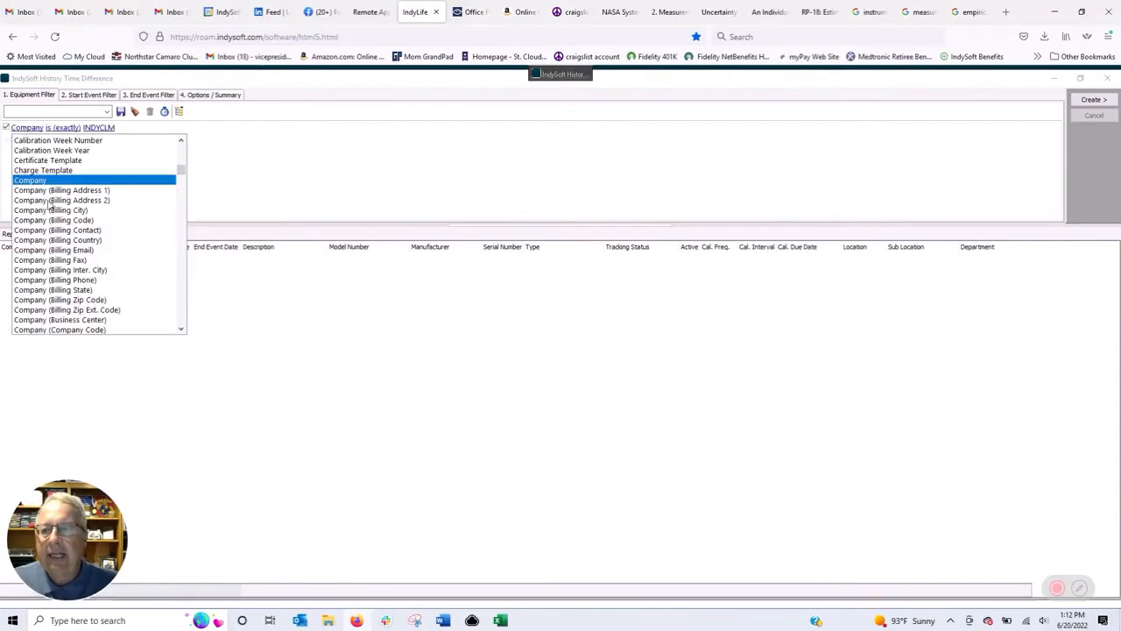
pyautogui.scroll(-20, 181, 260)
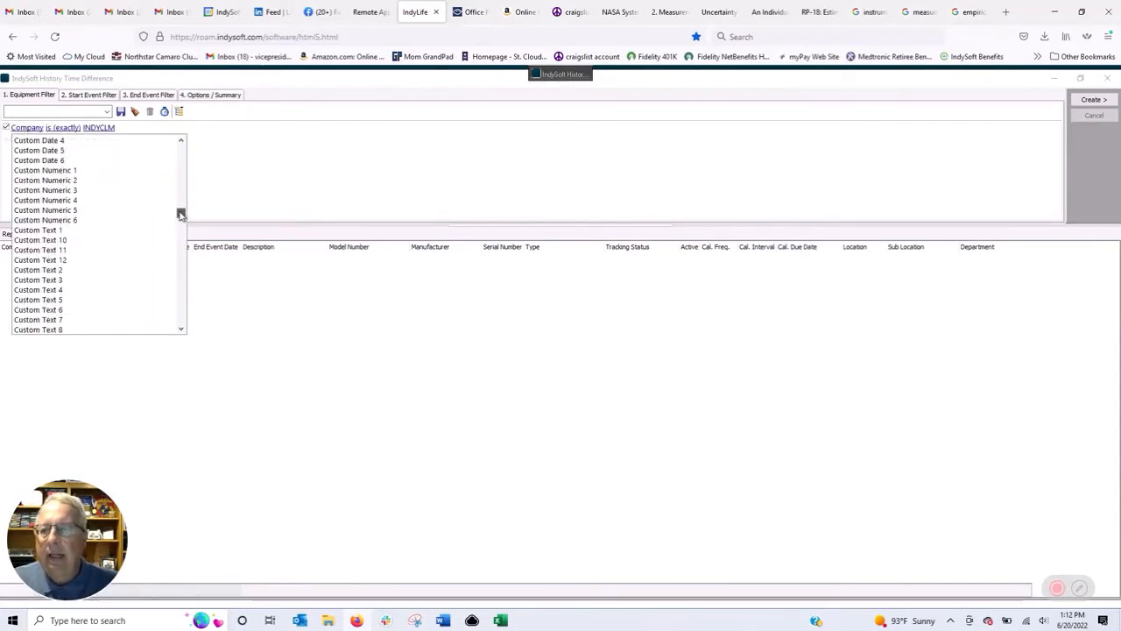
pyautogui.moveTo(181, 244); pyautogui.dragTo(180, 215)
pyautogui.click(41, 151)
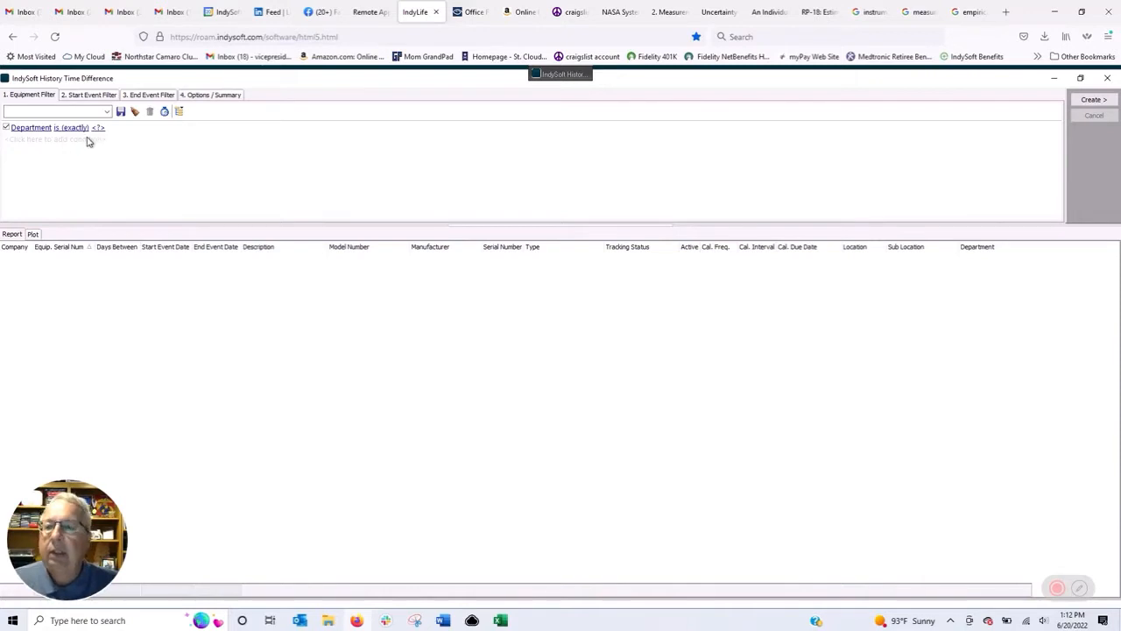
pyautogui.click(135, 113)
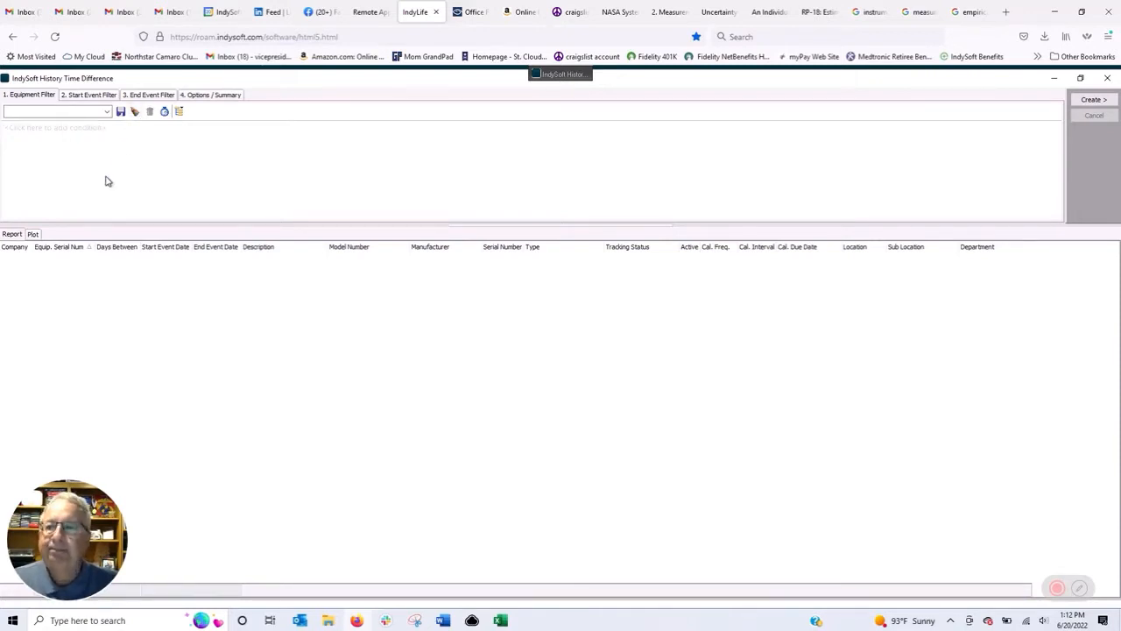
# Set the start event type of the time difference report to CHECK-IN.
pyautogui.click(89, 95)
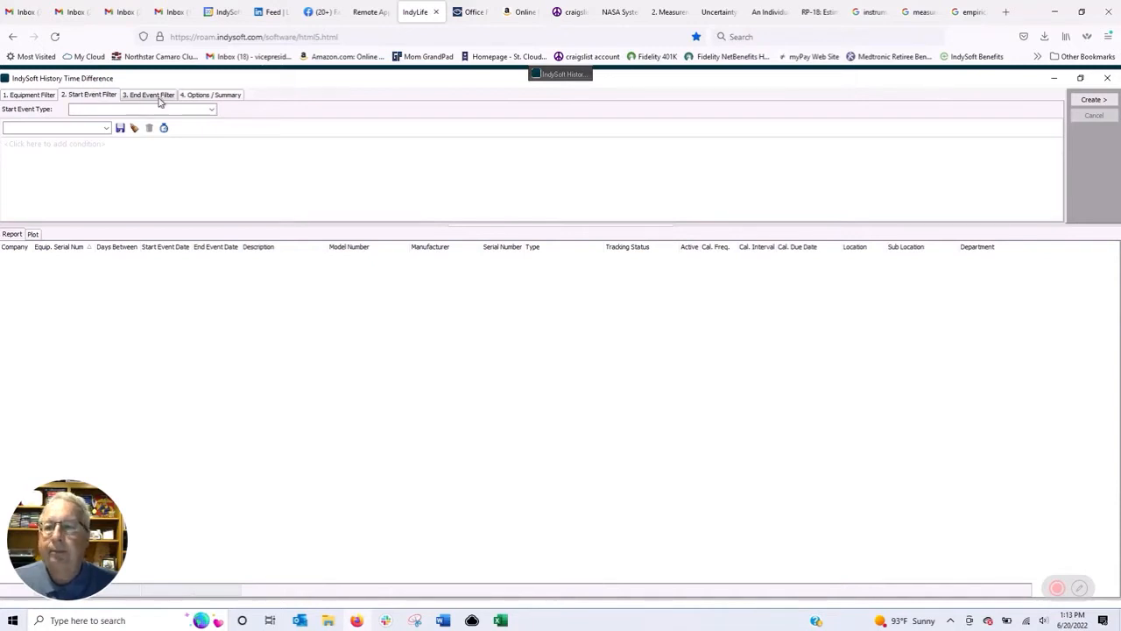
pyautogui.click(211, 110)
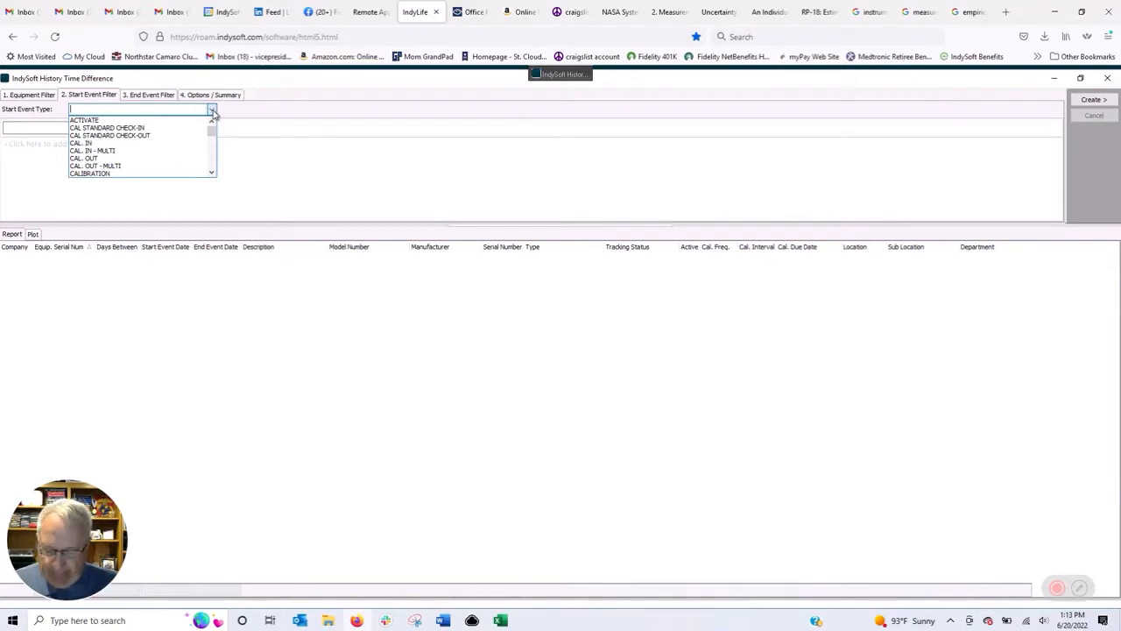
pyautogui.click(211, 164)
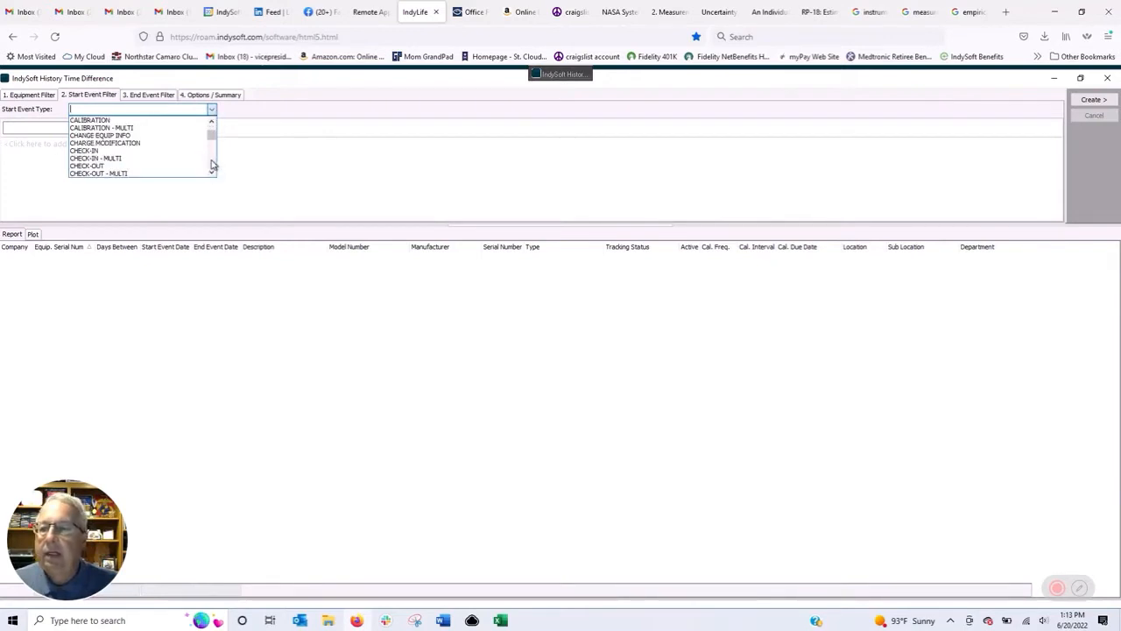
pyautogui.click(211, 165)
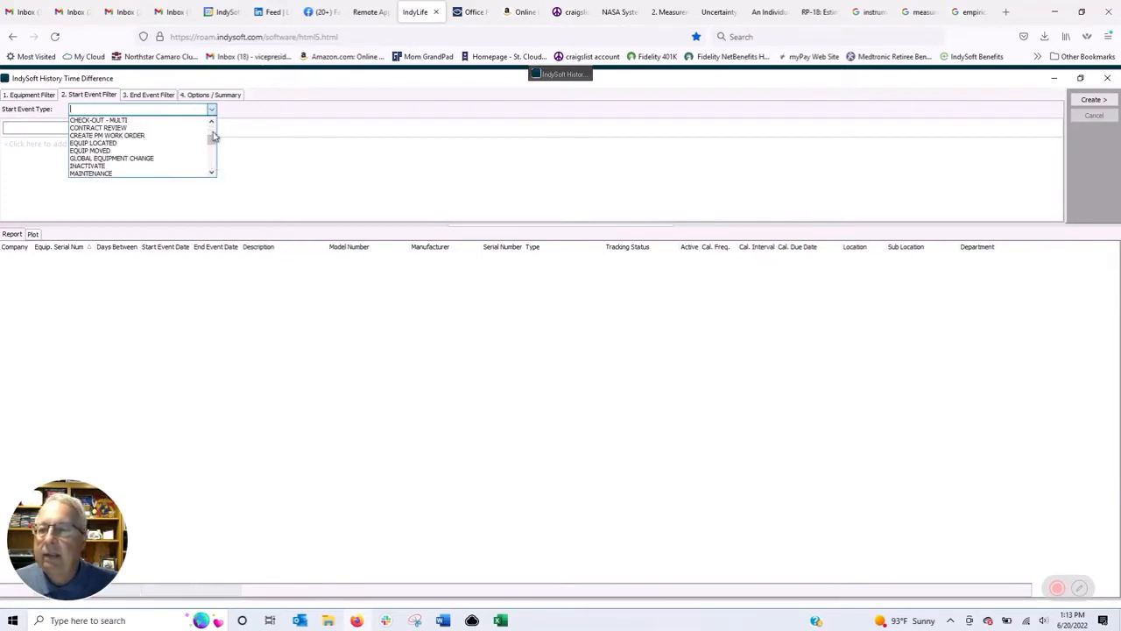
pyautogui.click(213, 133)
pyautogui.click(191, 151)
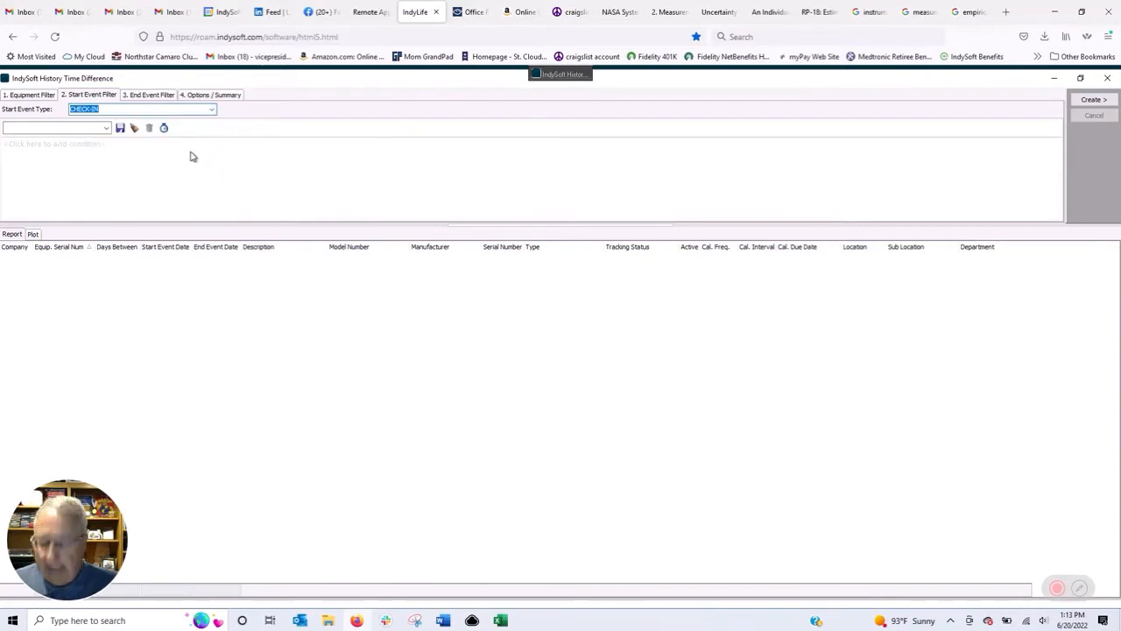
# Set the end event type of the time difference report to CHECK-OUT.
pyautogui.click(164, 98)
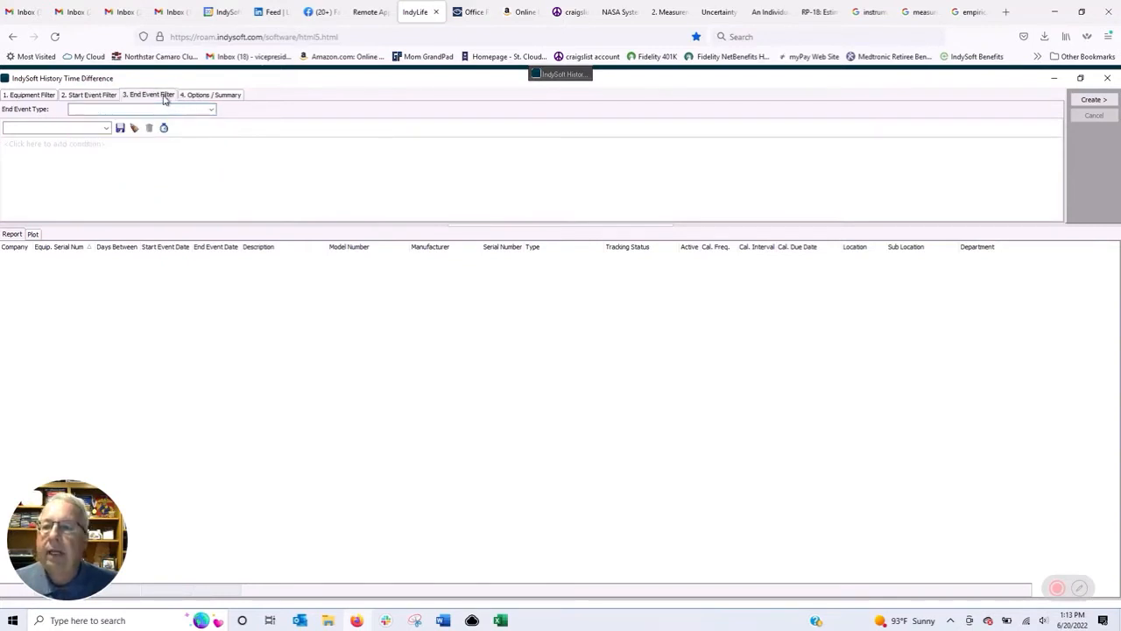
pyautogui.click(211, 109)
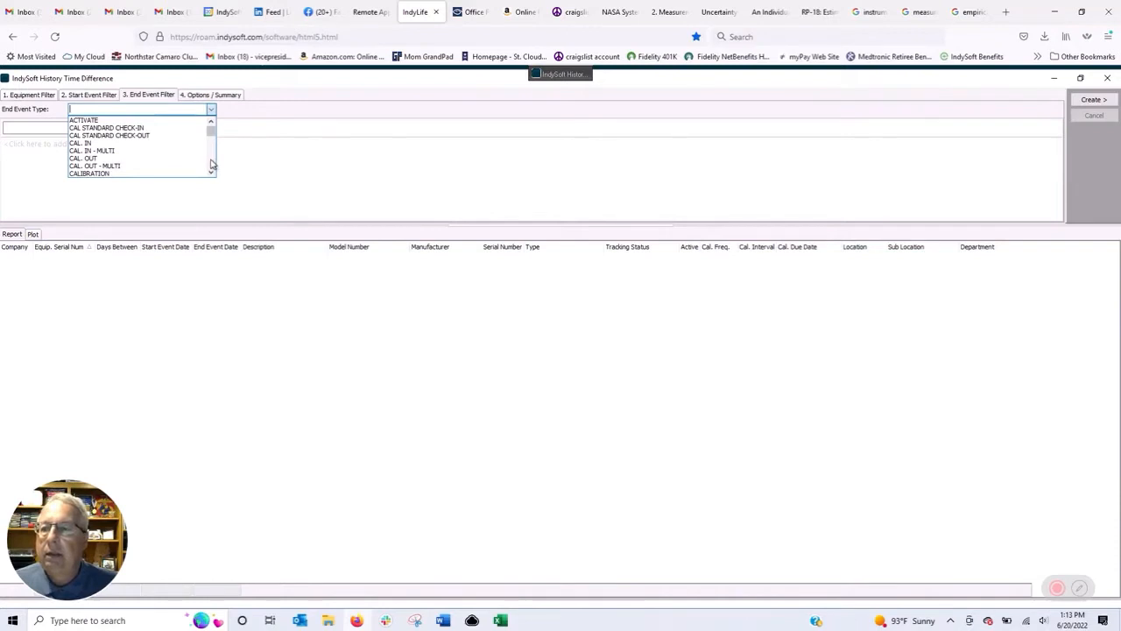
pyautogui.scroll(-2, 206, 163)
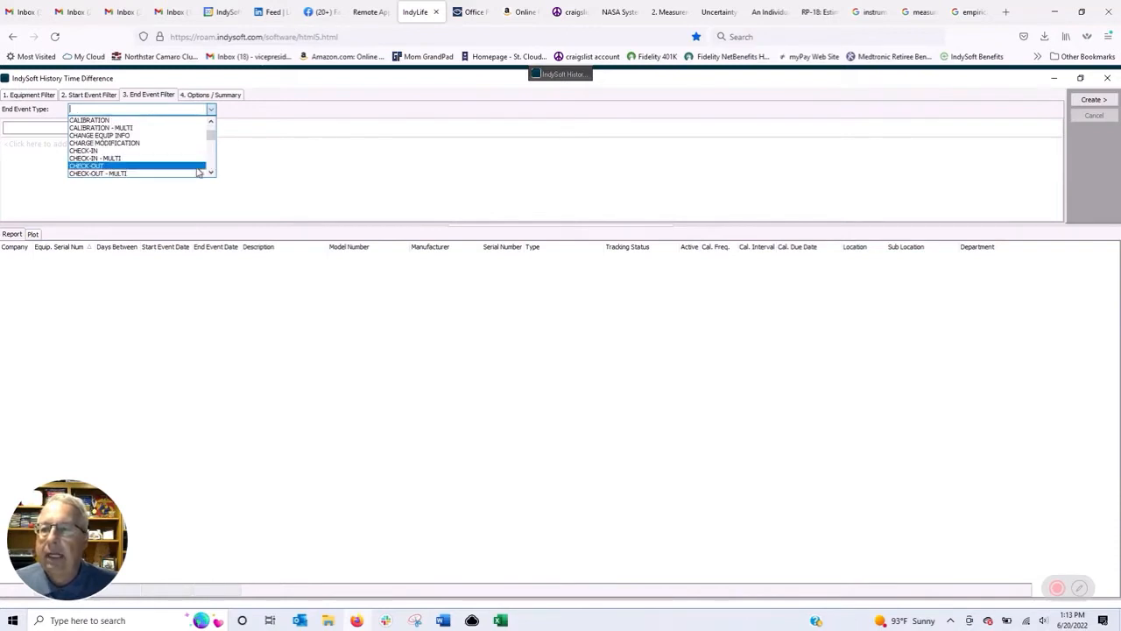
pyautogui.click(197, 166)
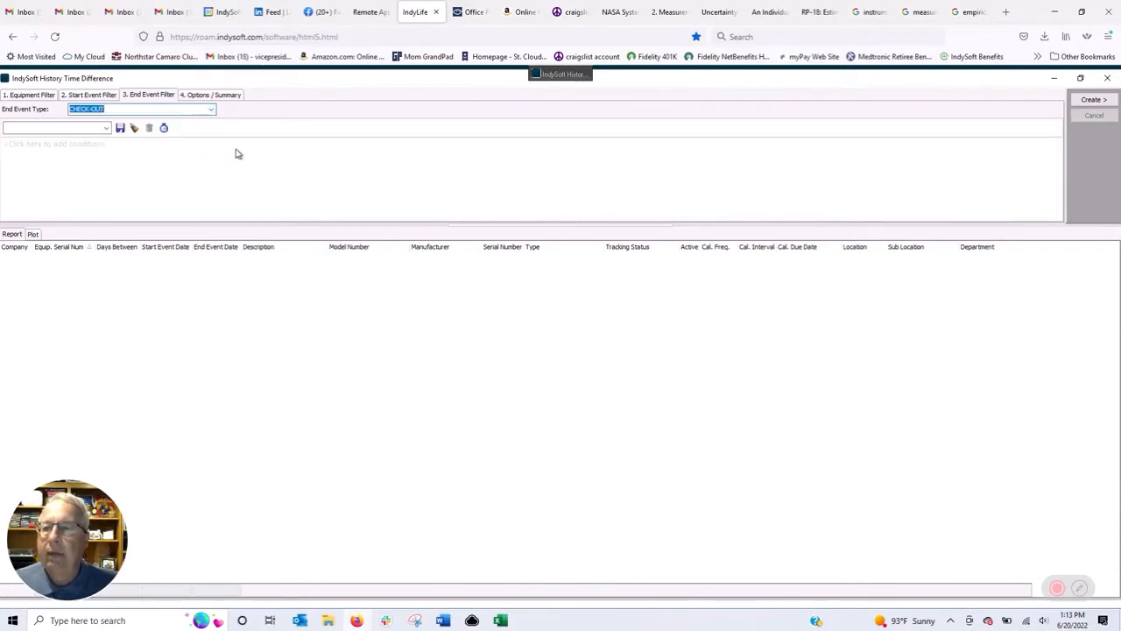
pyautogui.click(219, 153)
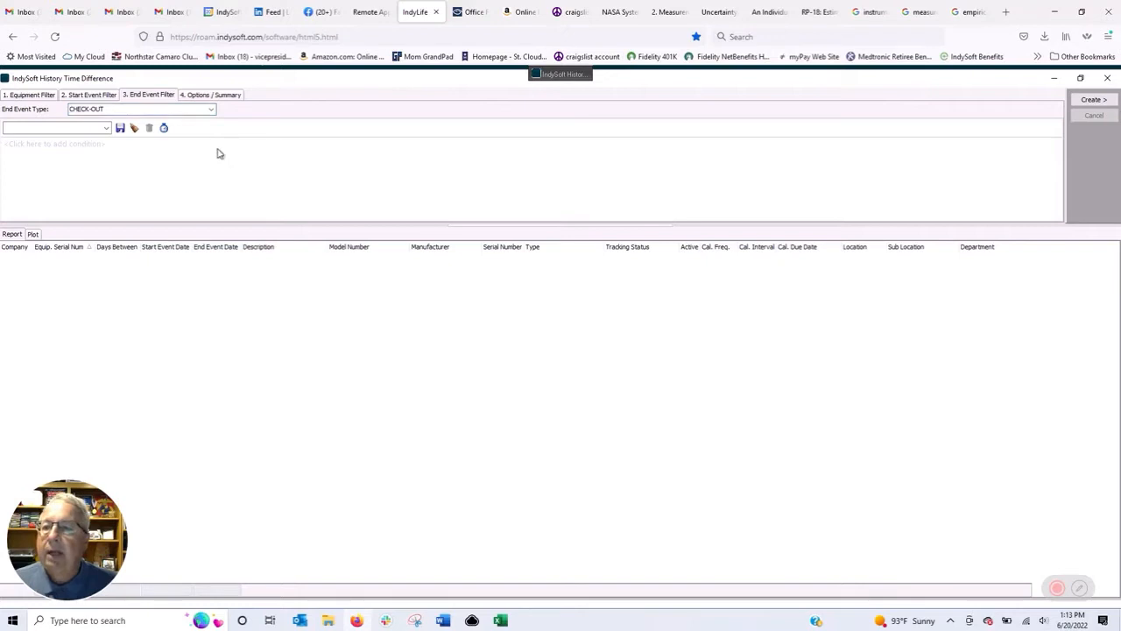
# Exclude all events with a day difference greater than 120, keeping End Event as the source for displayed information.
pyautogui.click(92, 96)
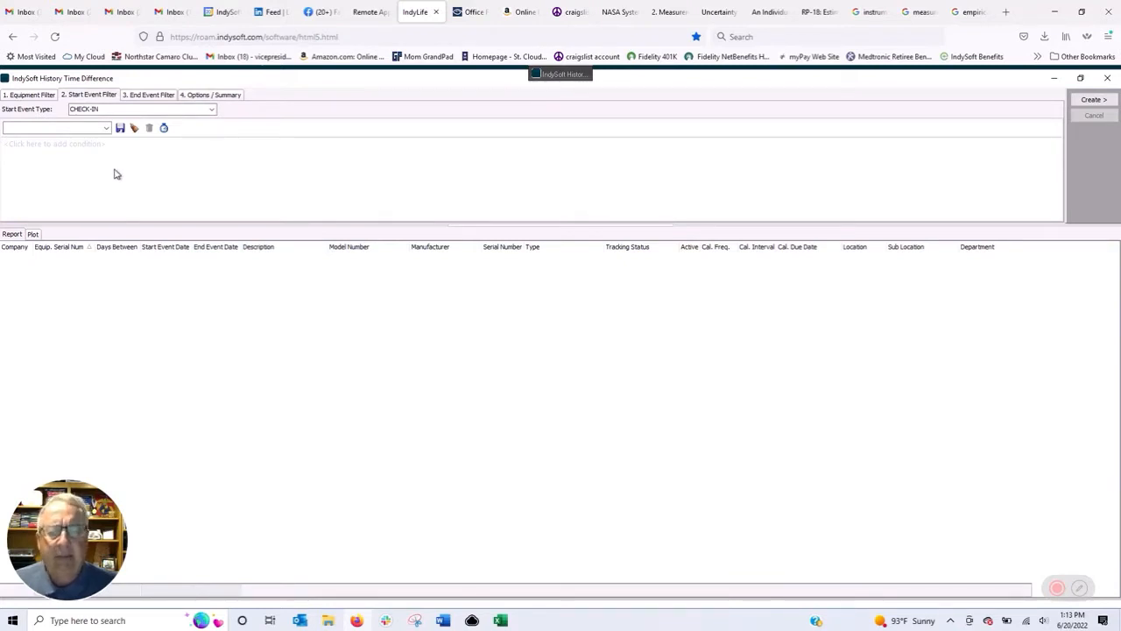
pyautogui.click(141, 96)
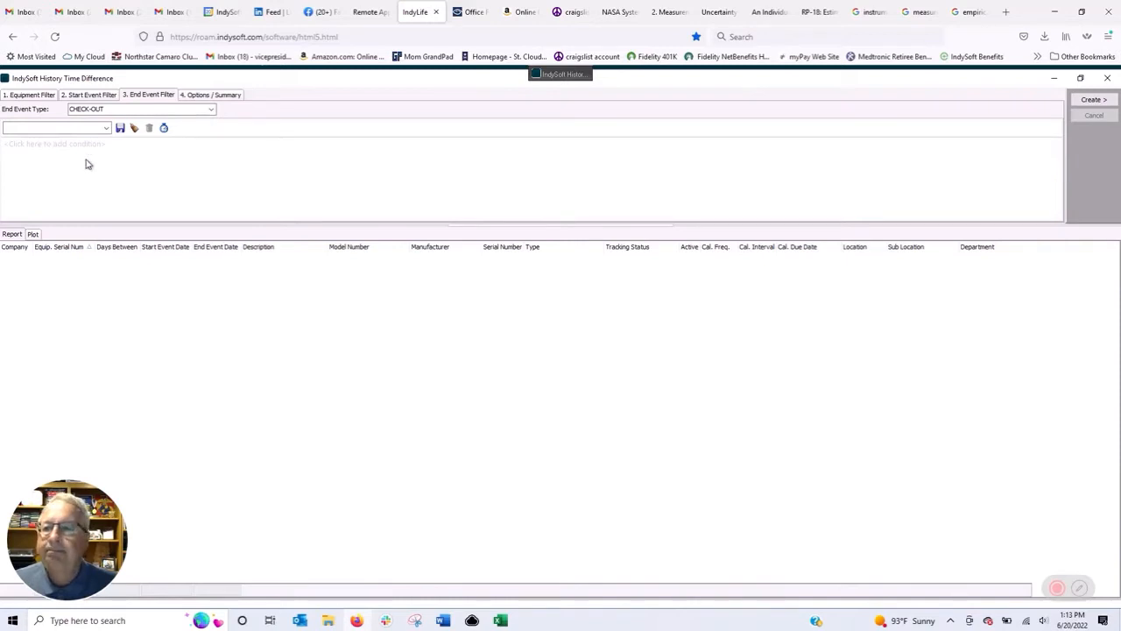
pyautogui.click(209, 95)
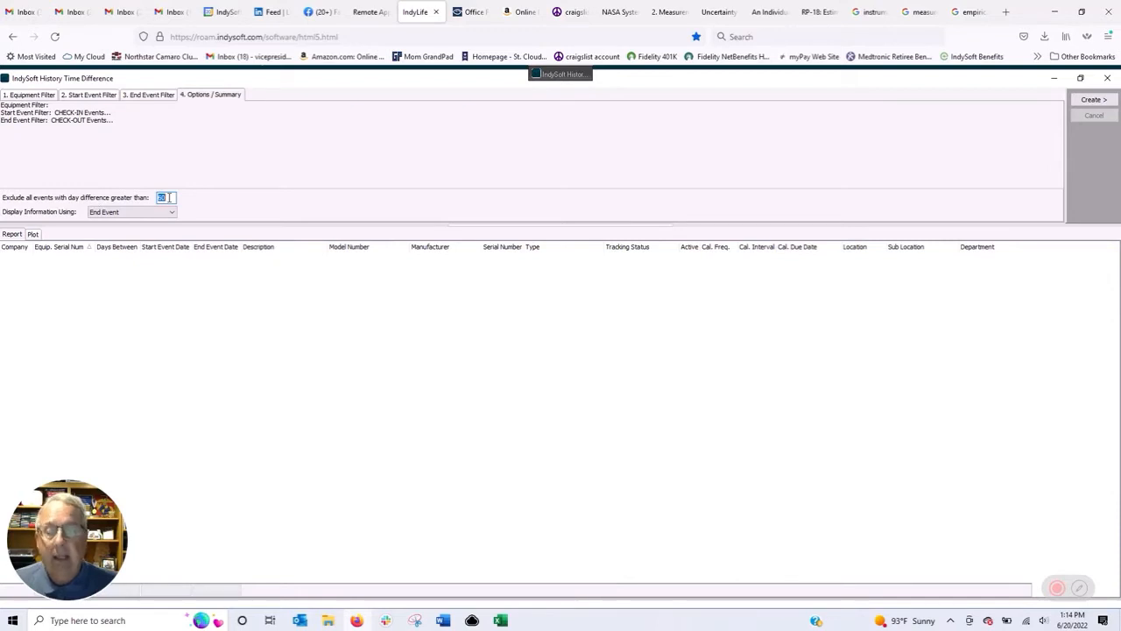
pyautogui.write('0')
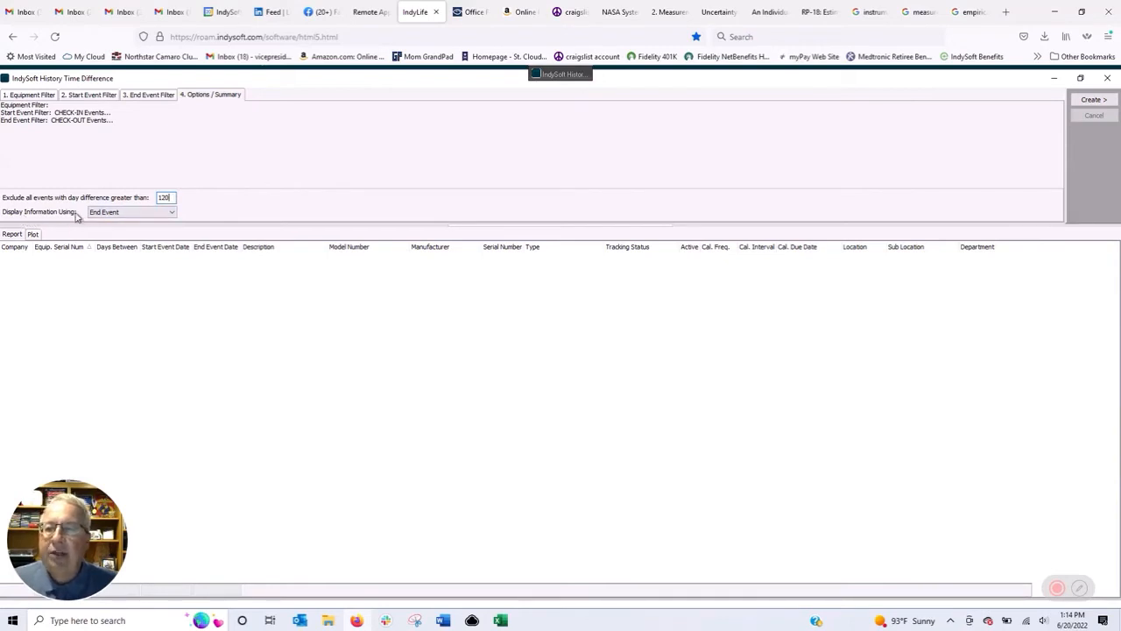
pyautogui.click(171, 213)
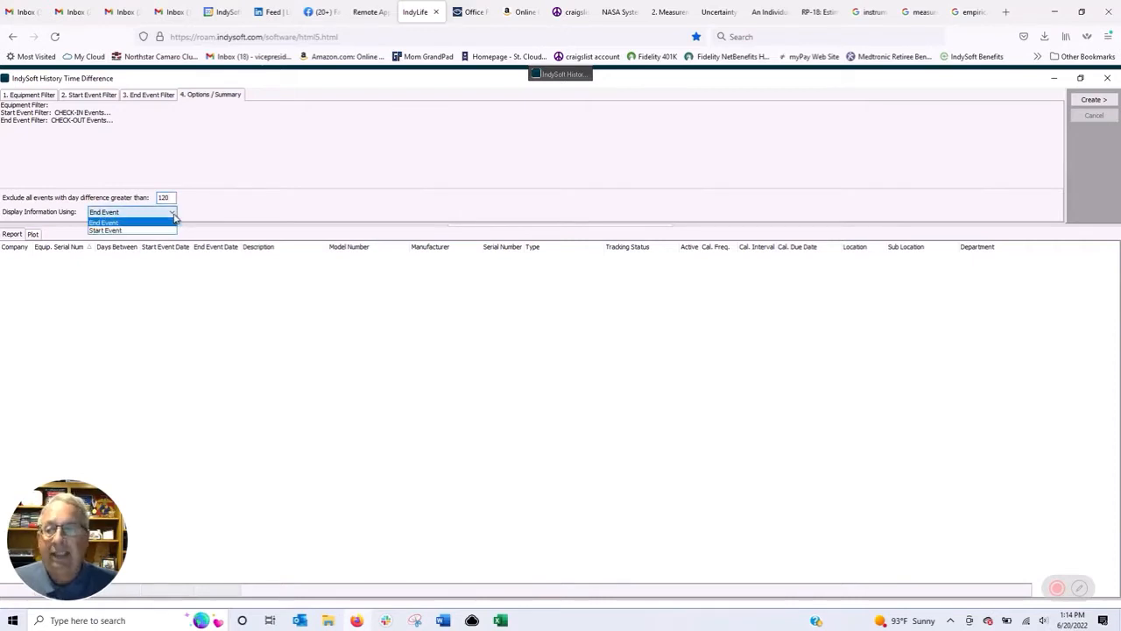
pyautogui.click(230, 211)
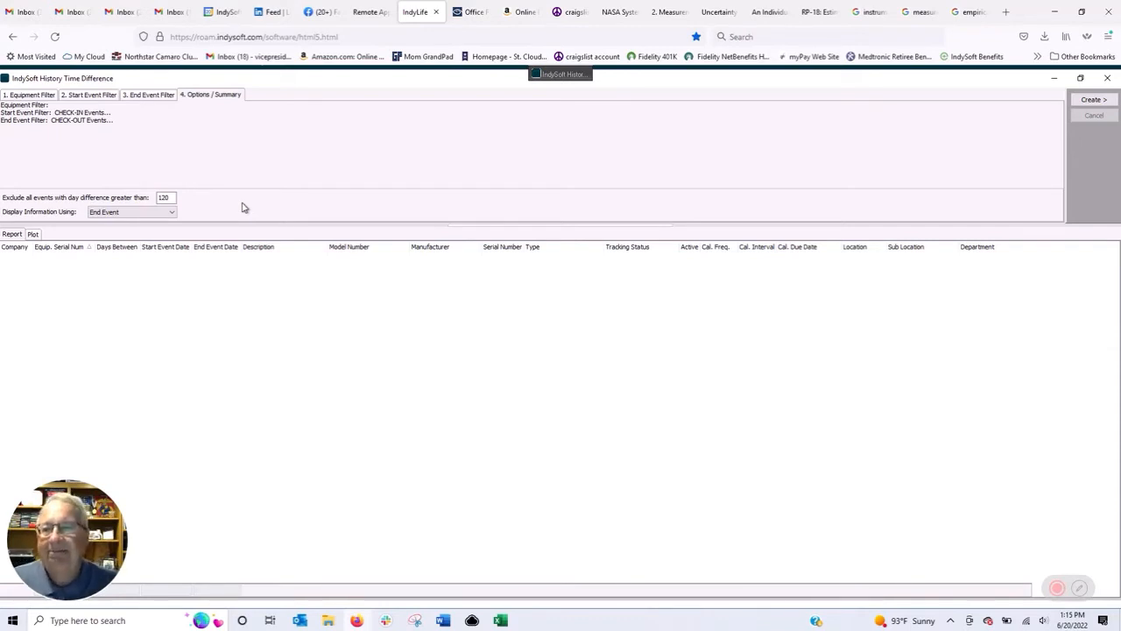
# Create the time difference report and graph for the check-in to check-out events.
pyautogui.click(159, 95)
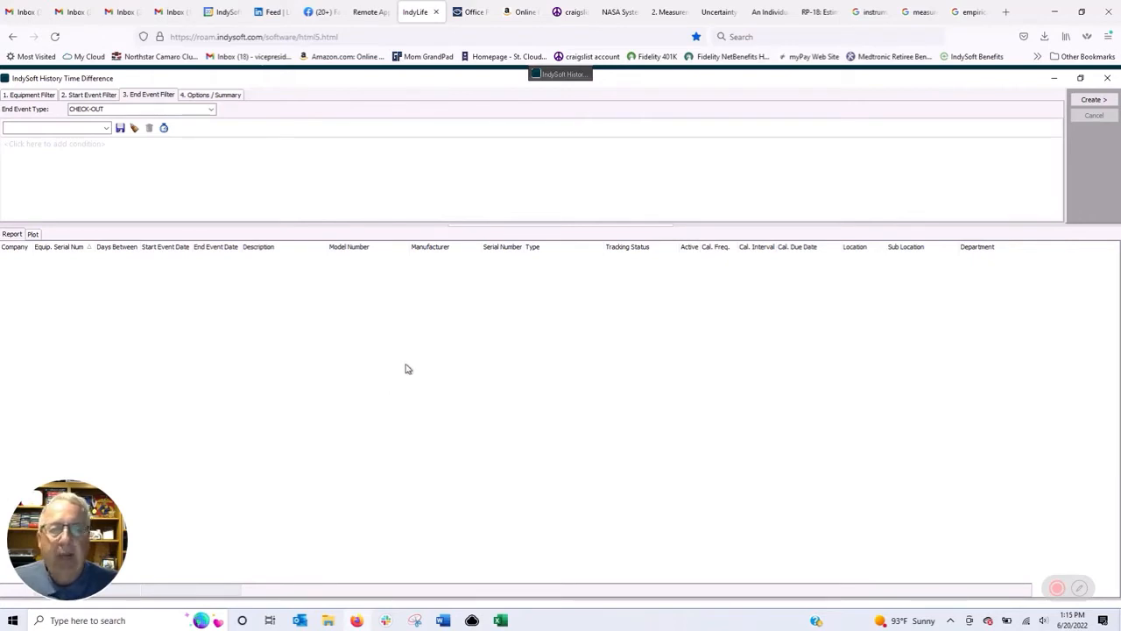
pyautogui.click(1093, 101)
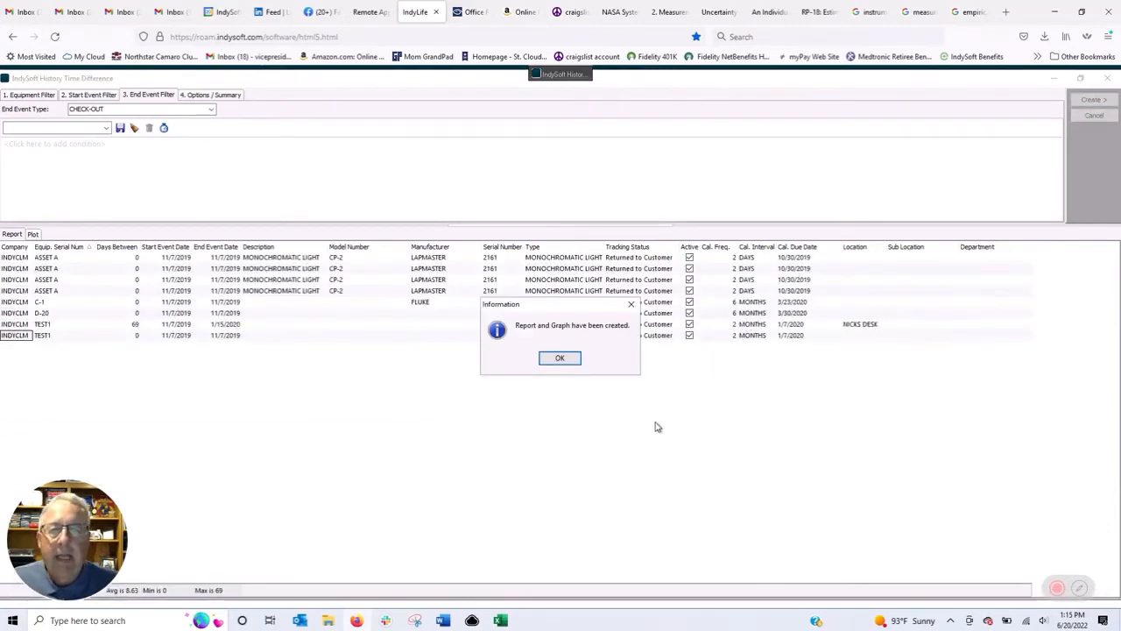
pyautogui.click(560, 359)
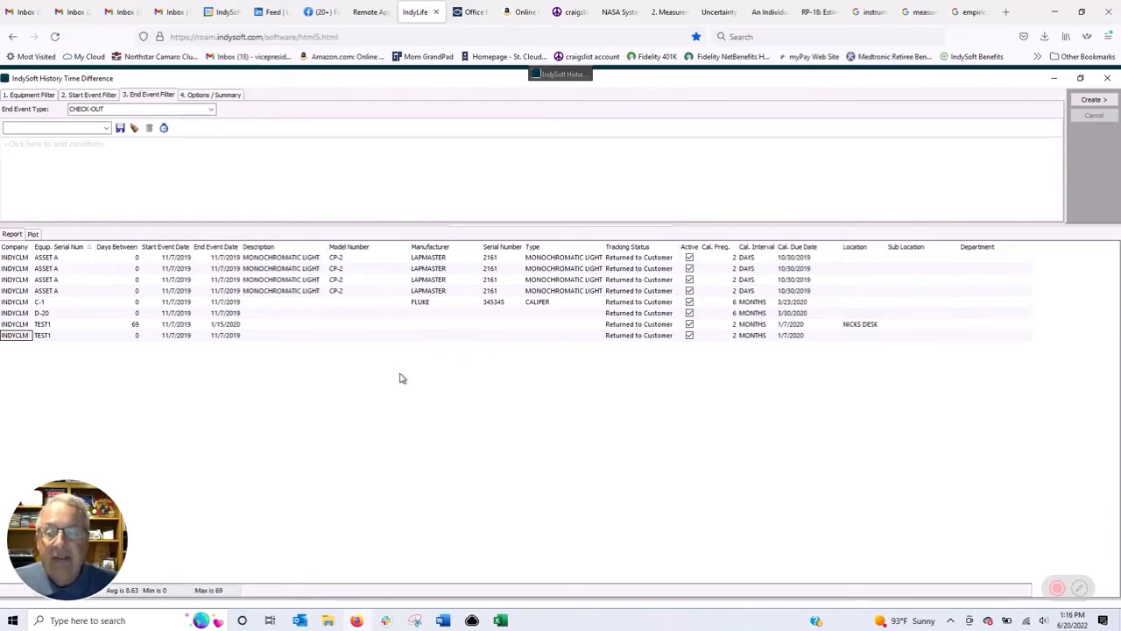
pyautogui.rightClick(403, 316)
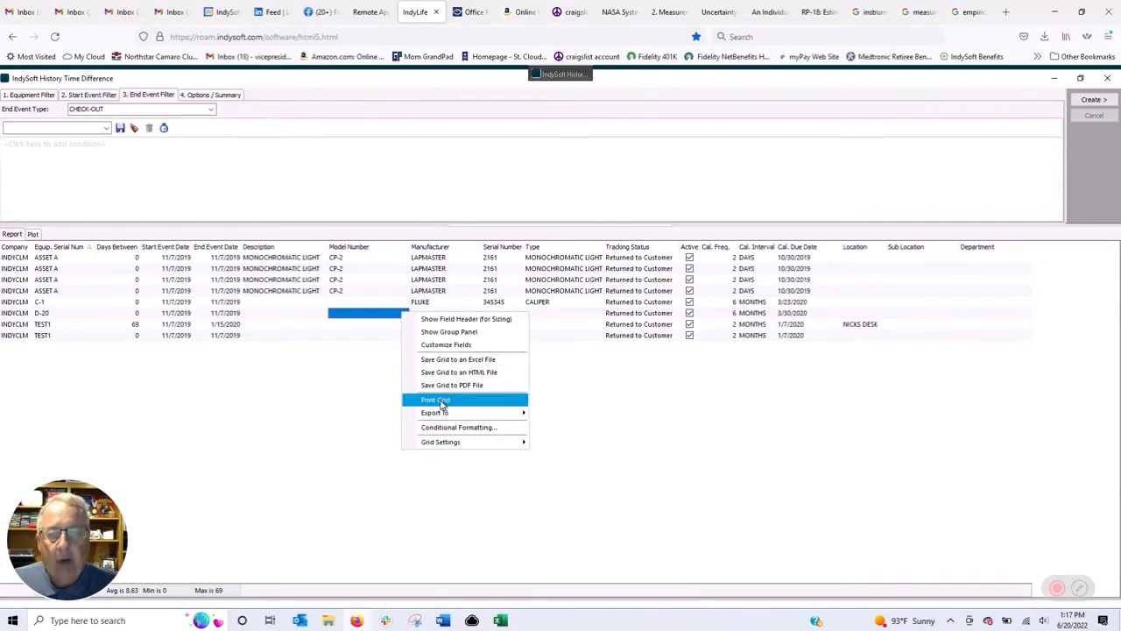
pyautogui.click(378, 376)
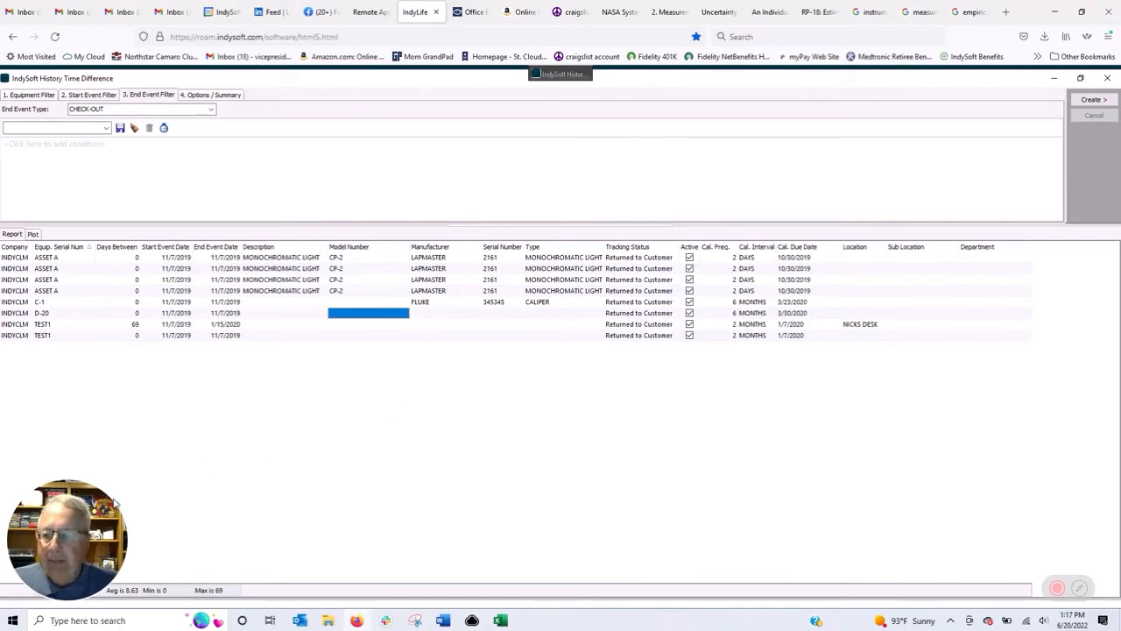
pyautogui.moveTo(68, 545); pyautogui.dragTo(81, 501)
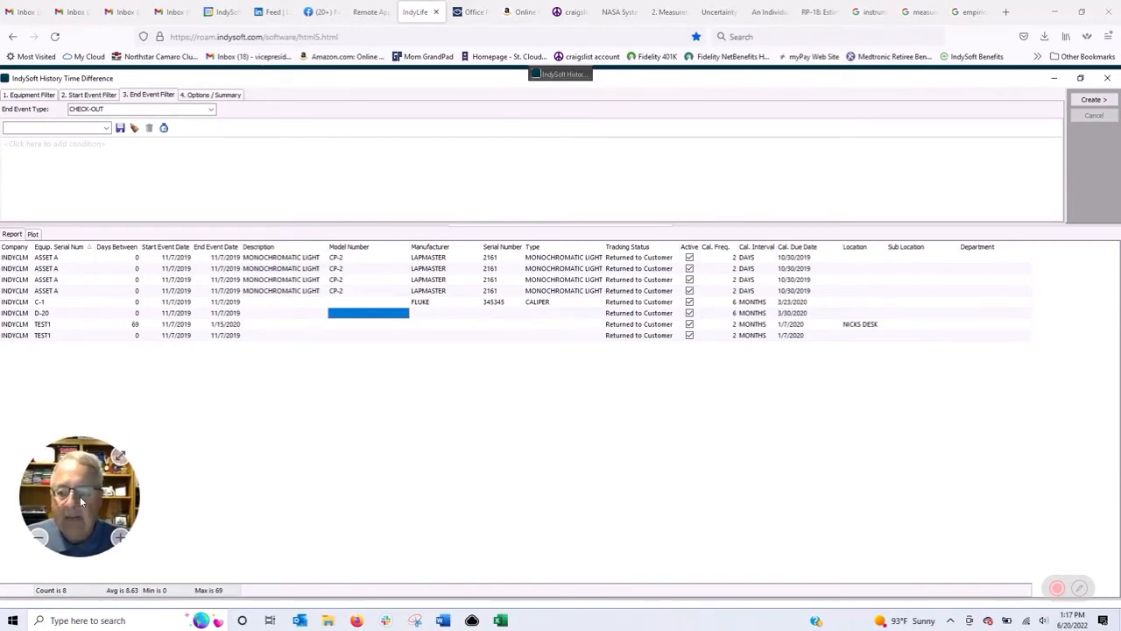
pyautogui.moveTo(81, 501); pyautogui.dragTo(106, 504)
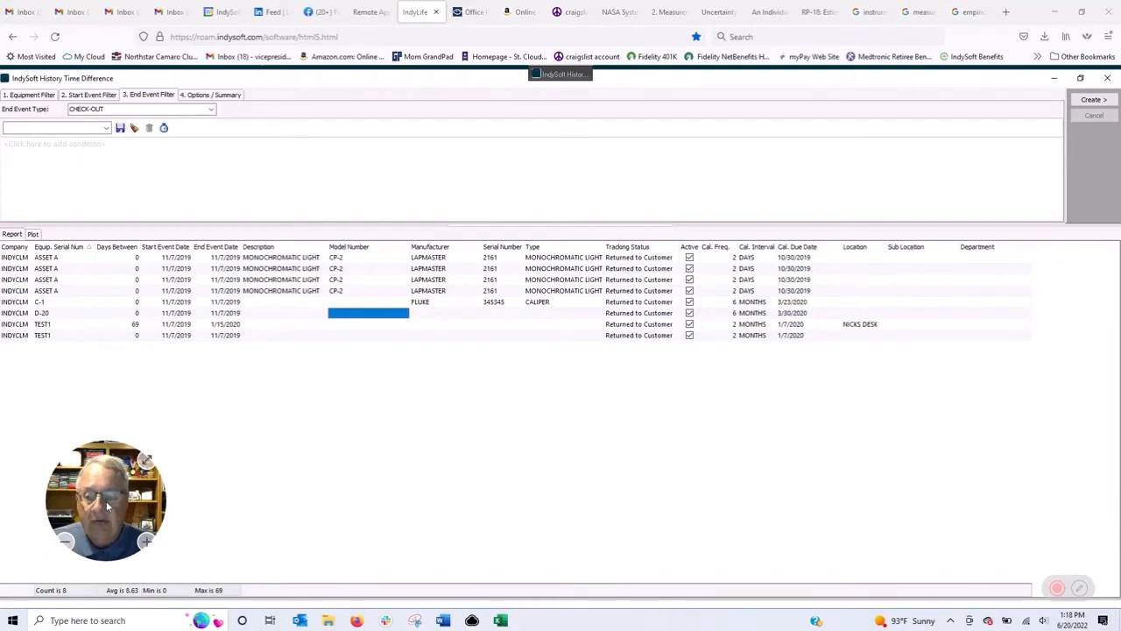
pyautogui.moveTo(107, 506)
pyautogui.mouseDown()
pyautogui.moveTo(106, 520)
pyautogui.moveTo(103, 509)
pyautogui.mouseUp()
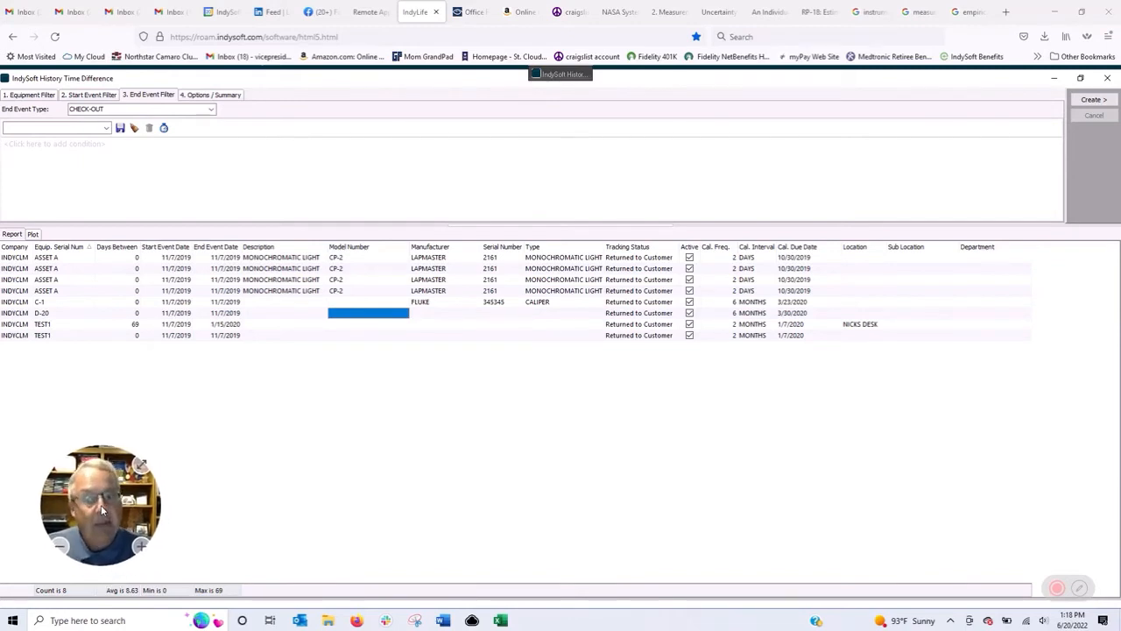
pyautogui.moveTo(102, 509); pyautogui.dragTo(147, 514)
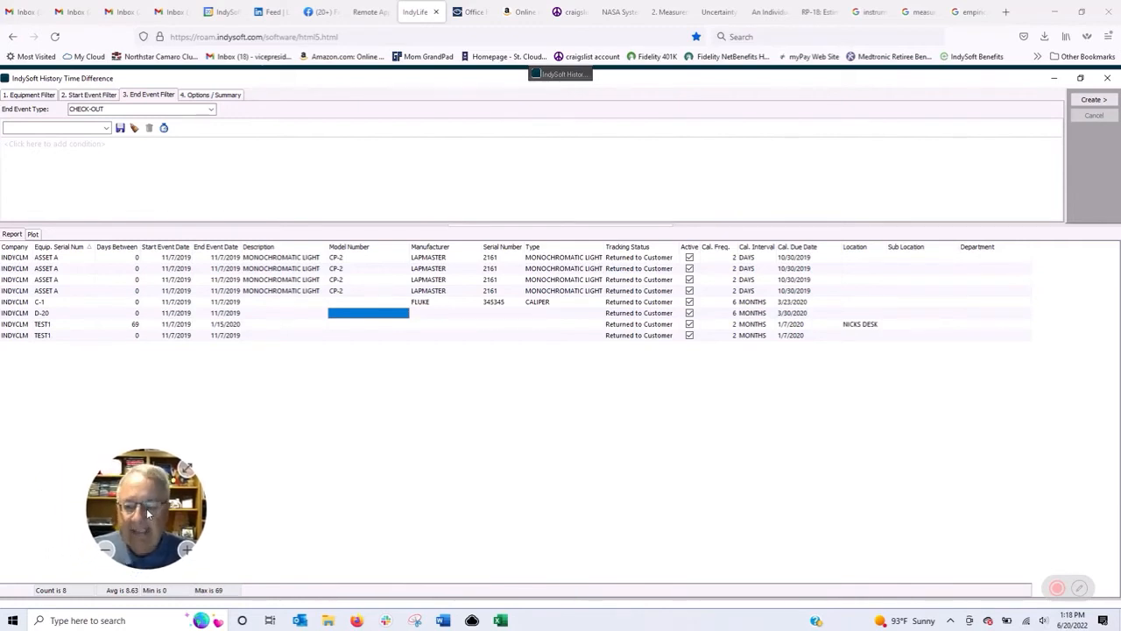
pyautogui.moveTo(147, 513); pyautogui.dragTo(67, 544)
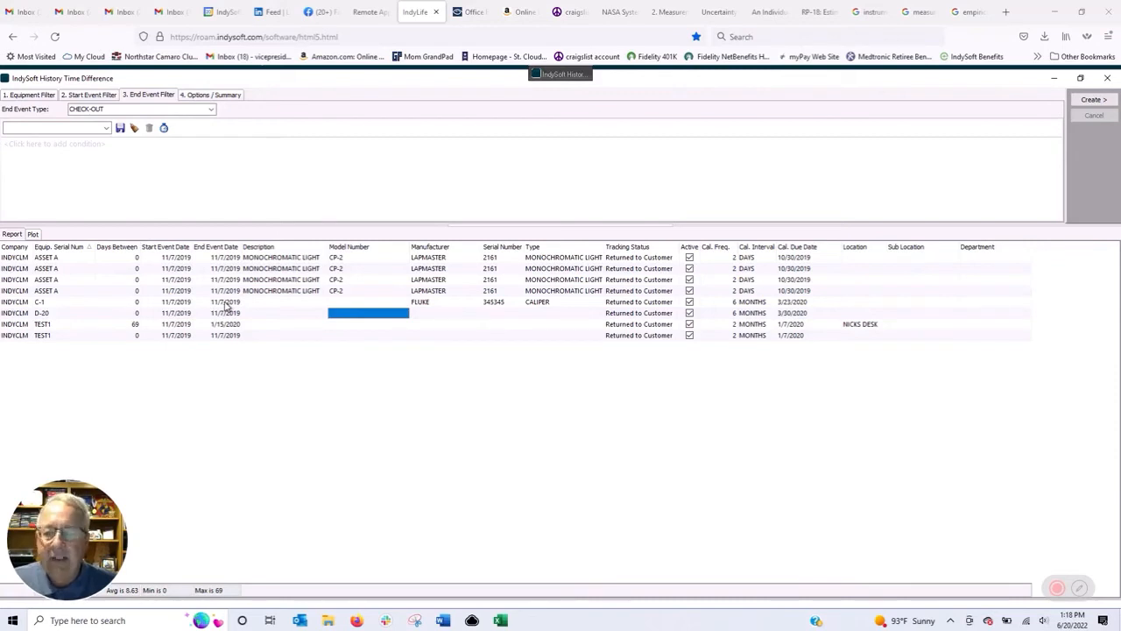
# Change the start event type of the time difference report to CAL STANDARD CHECK-IN, leaving the equipment filter empty.
pyautogui.click(35, 95)
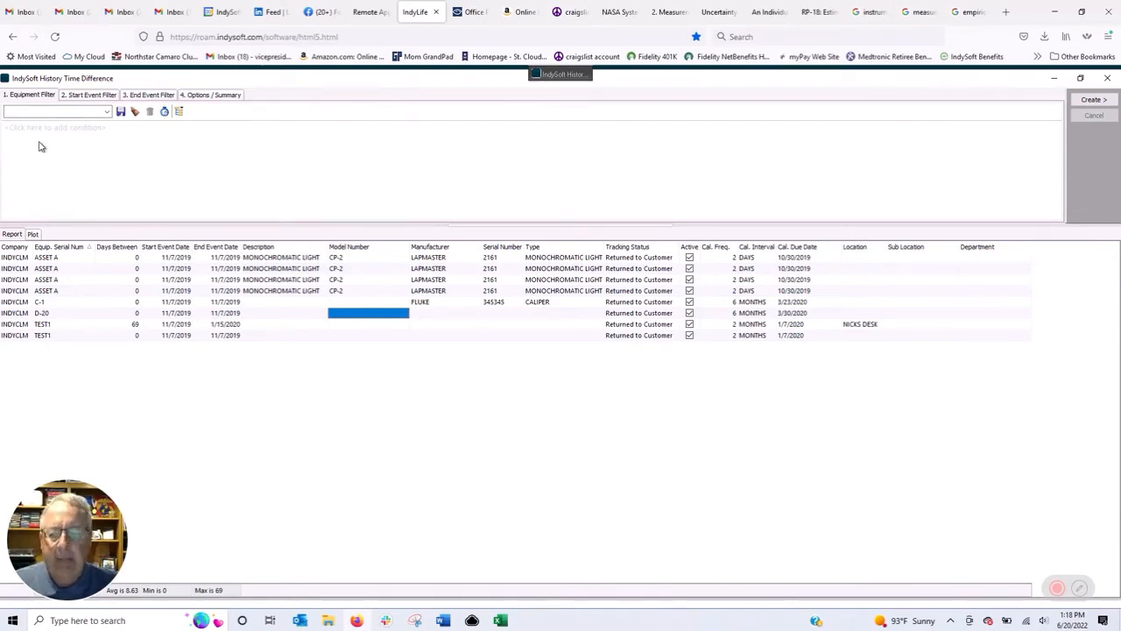
pyautogui.click(89, 94)
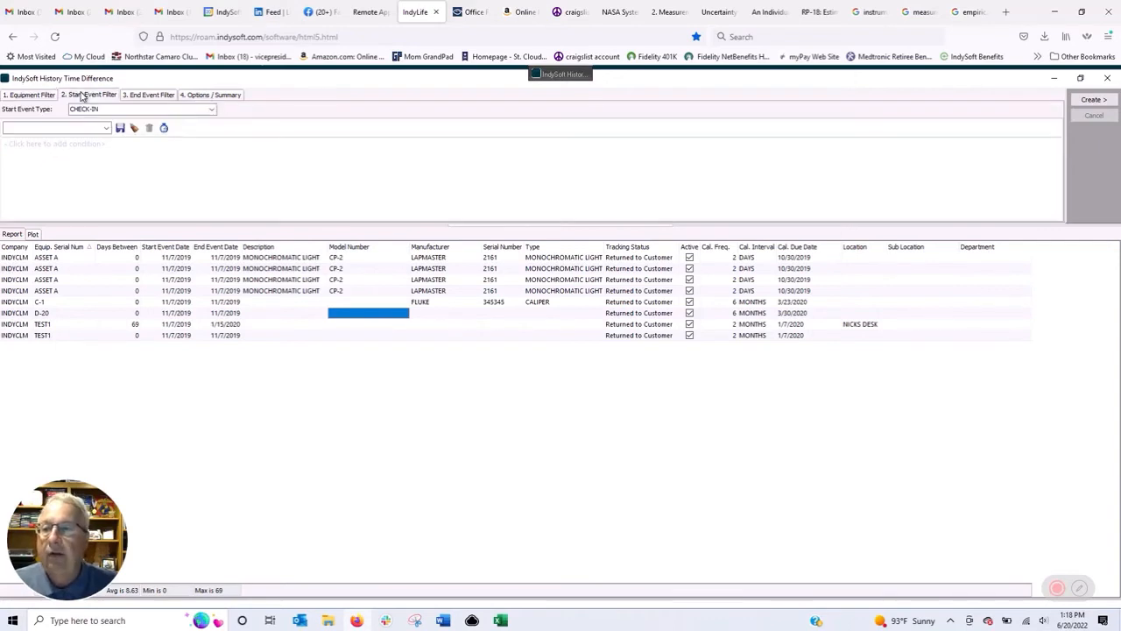
pyautogui.click(212, 109)
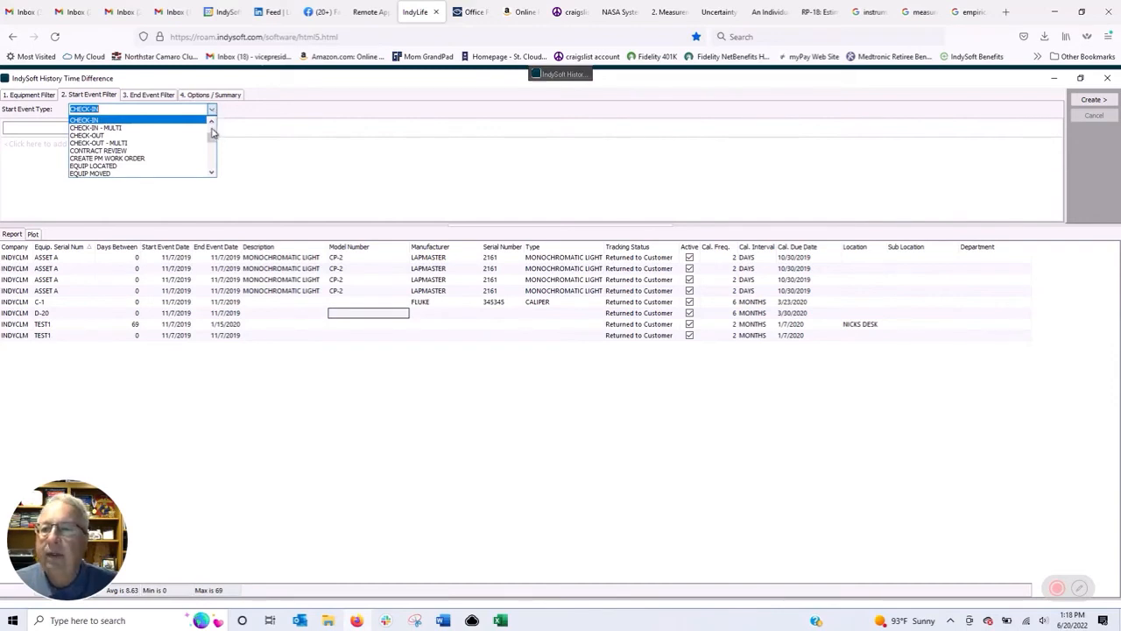
pyautogui.click(213, 132)
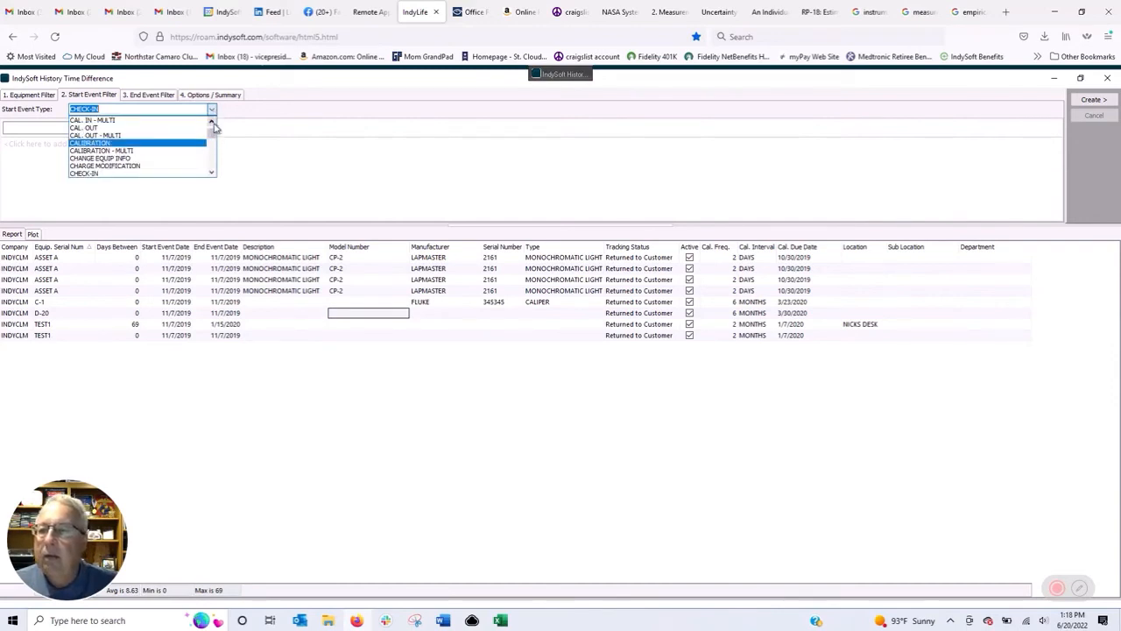
pyautogui.click(212, 121)
pyautogui.click(213, 122)
pyautogui.click(213, 123)
pyautogui.click(213, 123)
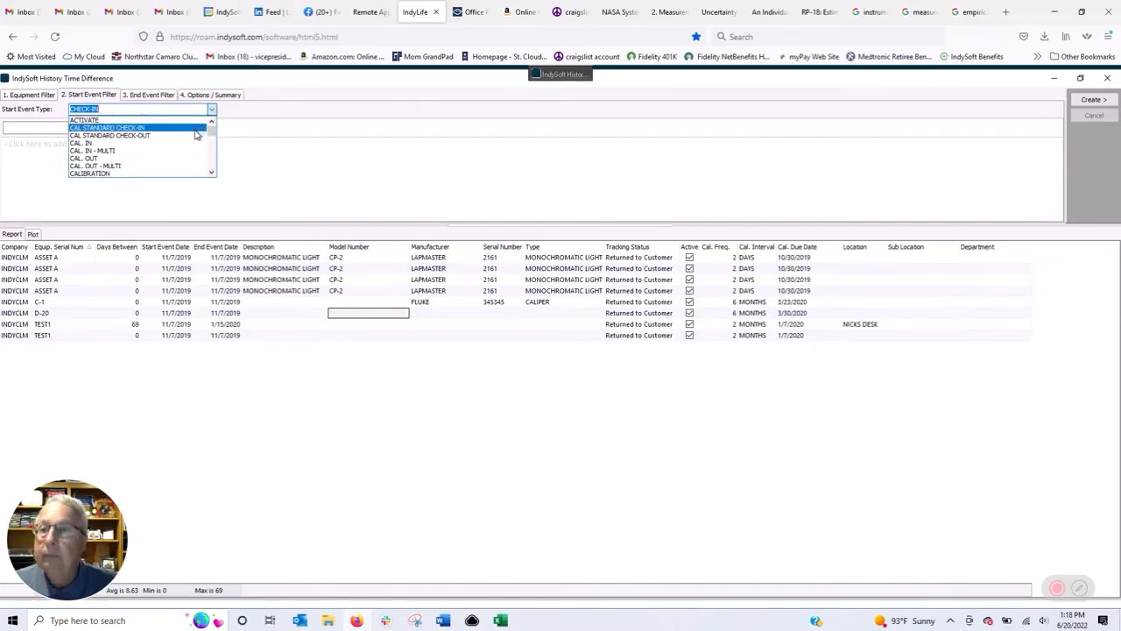
pyautogui.click(196, 130)
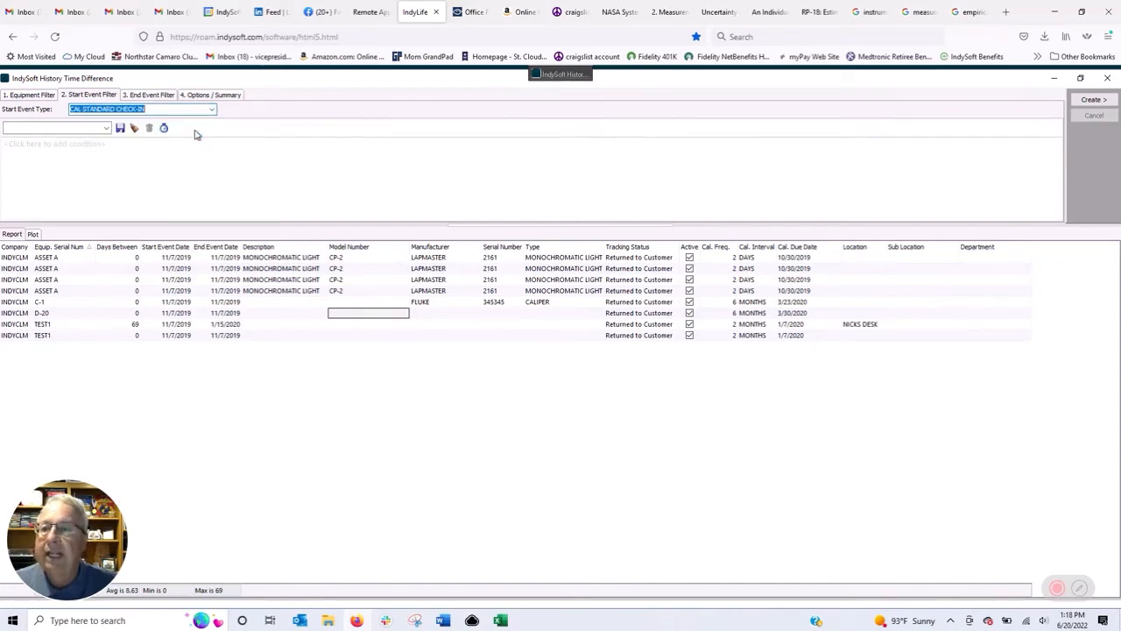
# Change the end event type of the time difference report to CAL STANDARD CHECK-OUT.
pyautogui.click(164, 96)
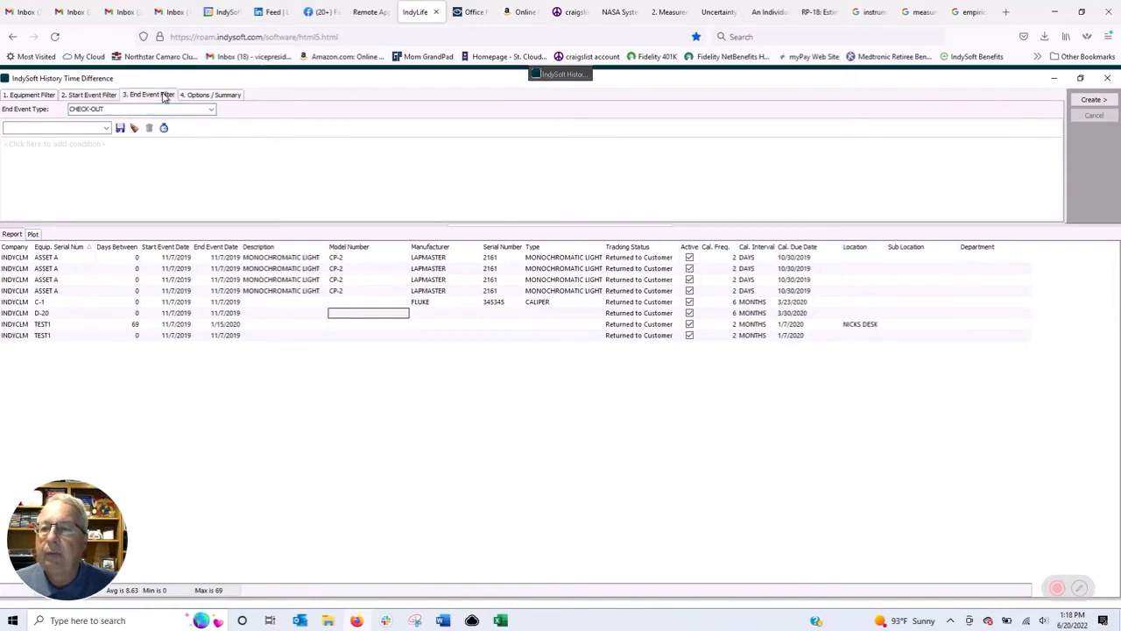
pyautogui.click(210, 109)
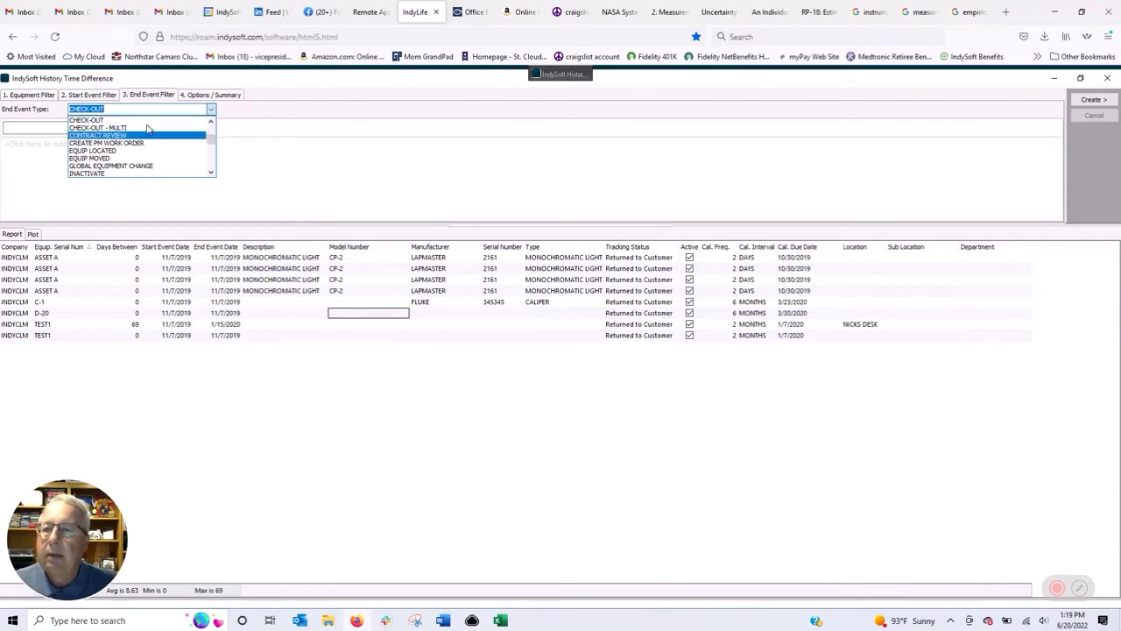
pyautogui.click(211, 128)
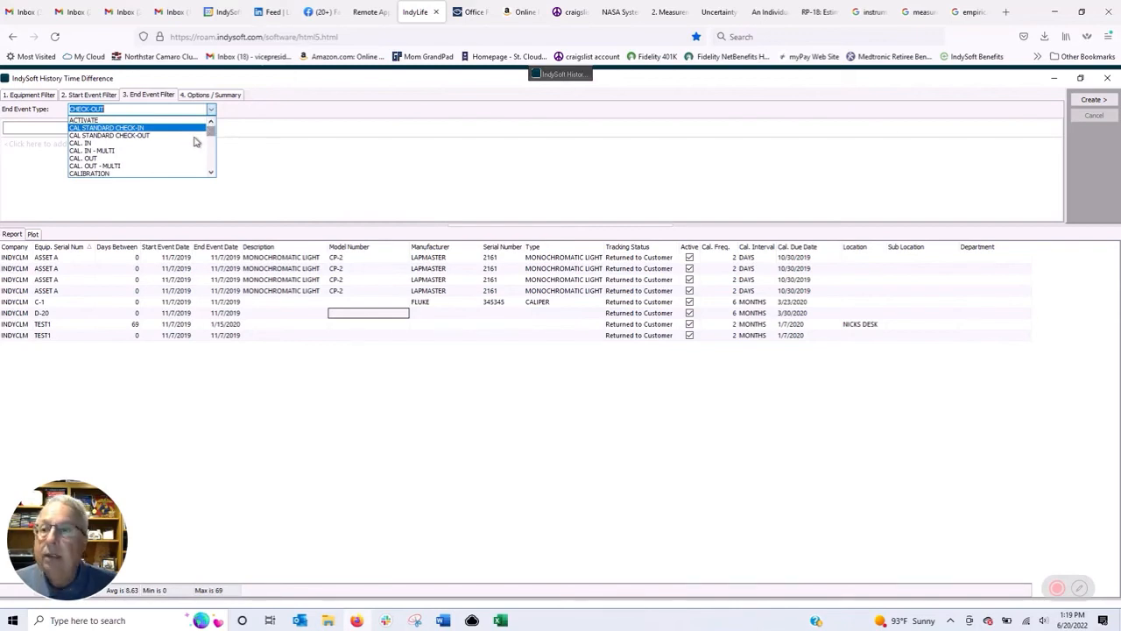
pyautogui.click(195, 136)
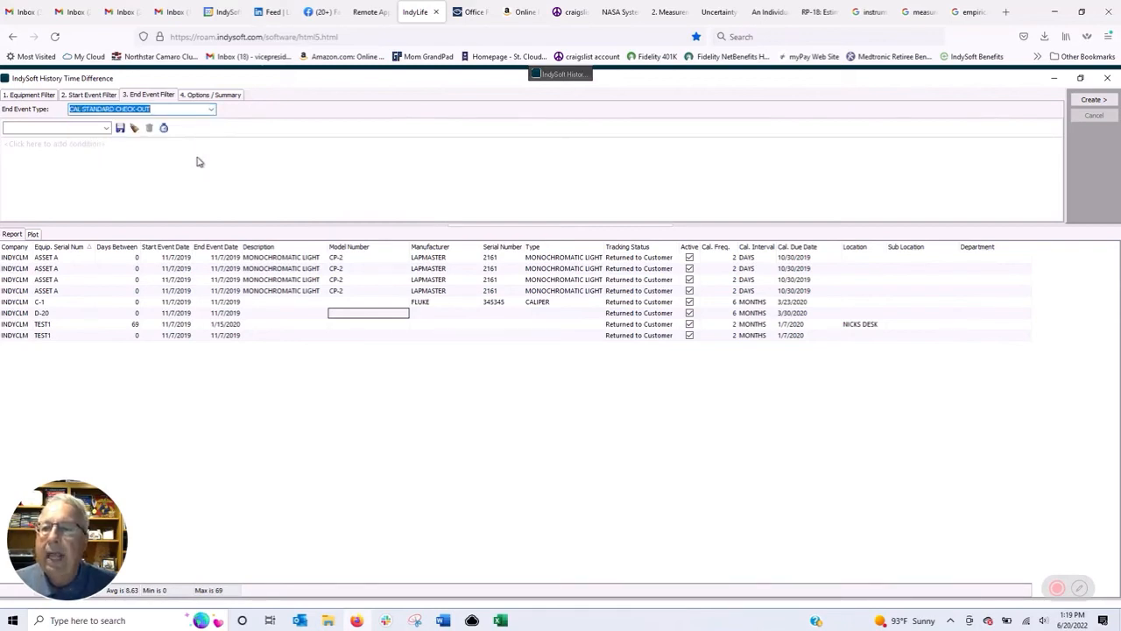
# Review the filter summary and create the report and graph for the calibration standard check-in to check-out events.
pyautogui.click(197, 96)
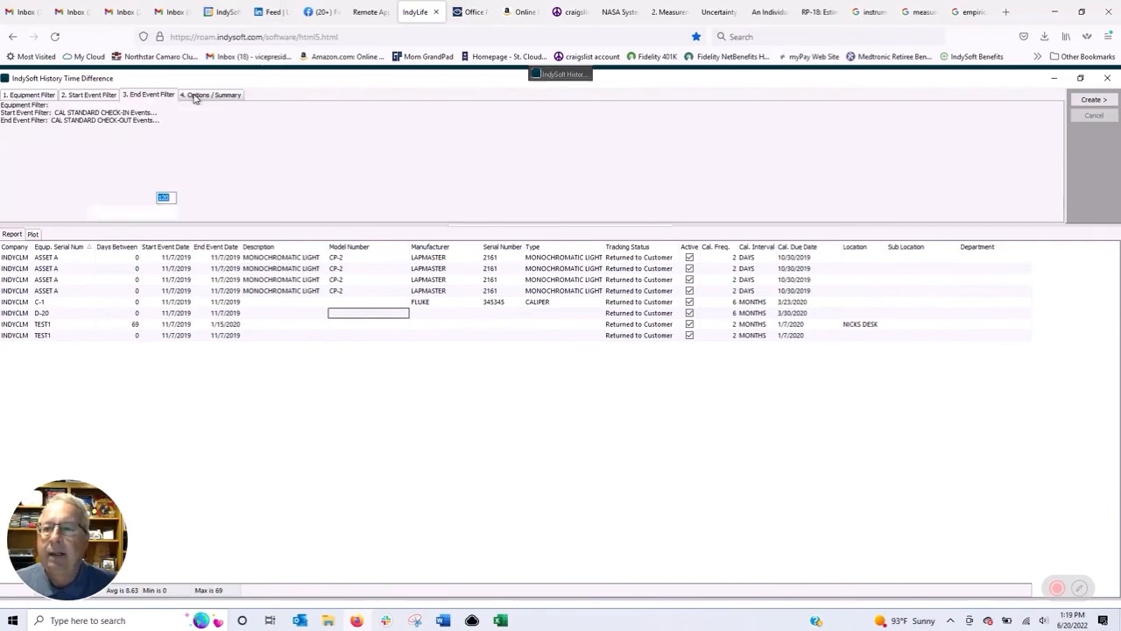
pyautogui.click(142, 96)
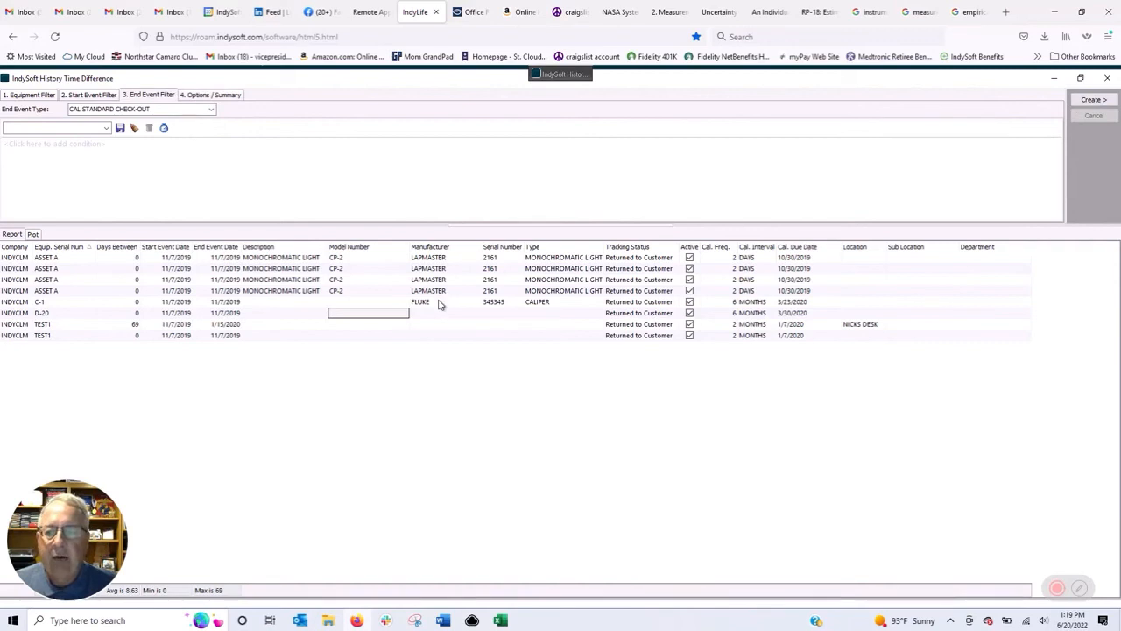
pyautogui.click(1093, 100)
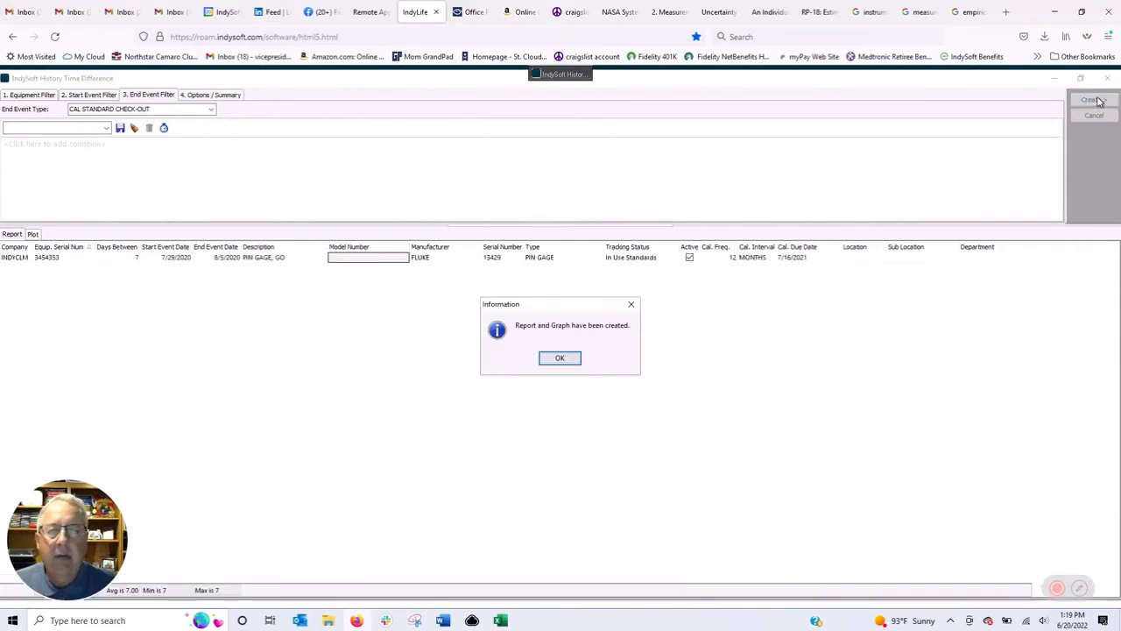
pyautogui.click(559, 362)
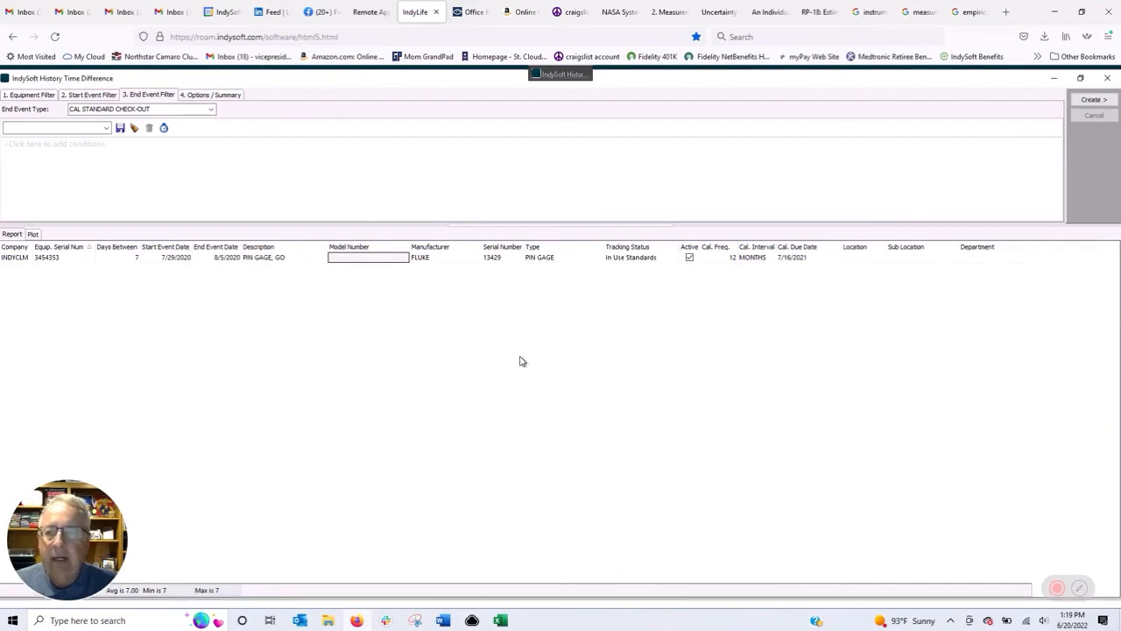
pyautogui.moveTo(68, 546); pyautogui.dragTo(99, 490)
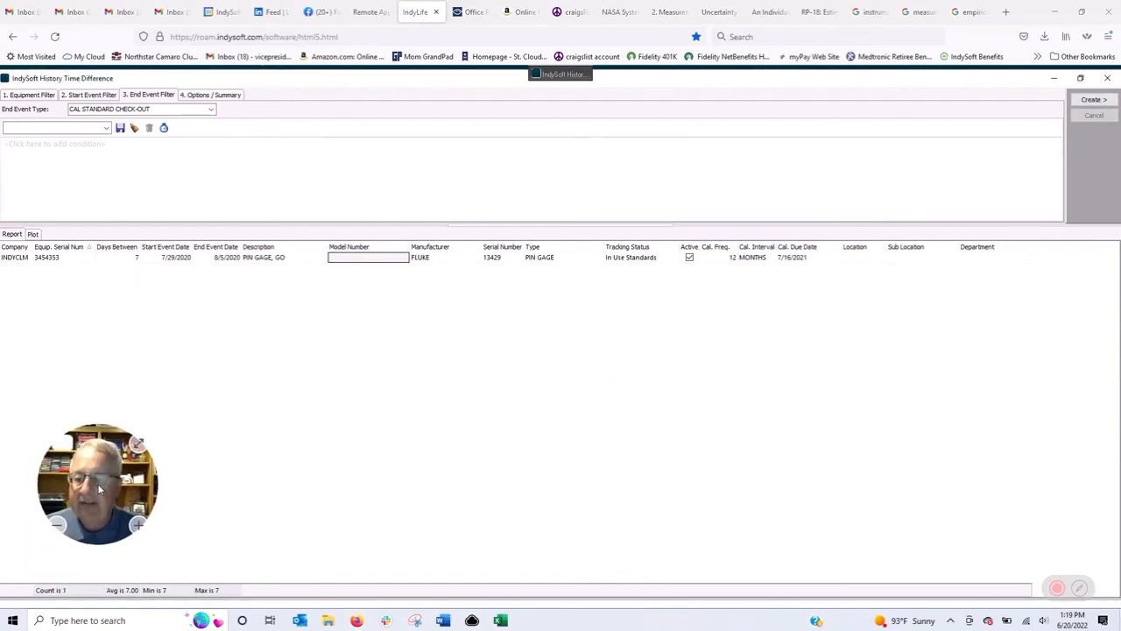
pyautogui.moveTo(99, 490); pyautogui.dragTo(96, 489)
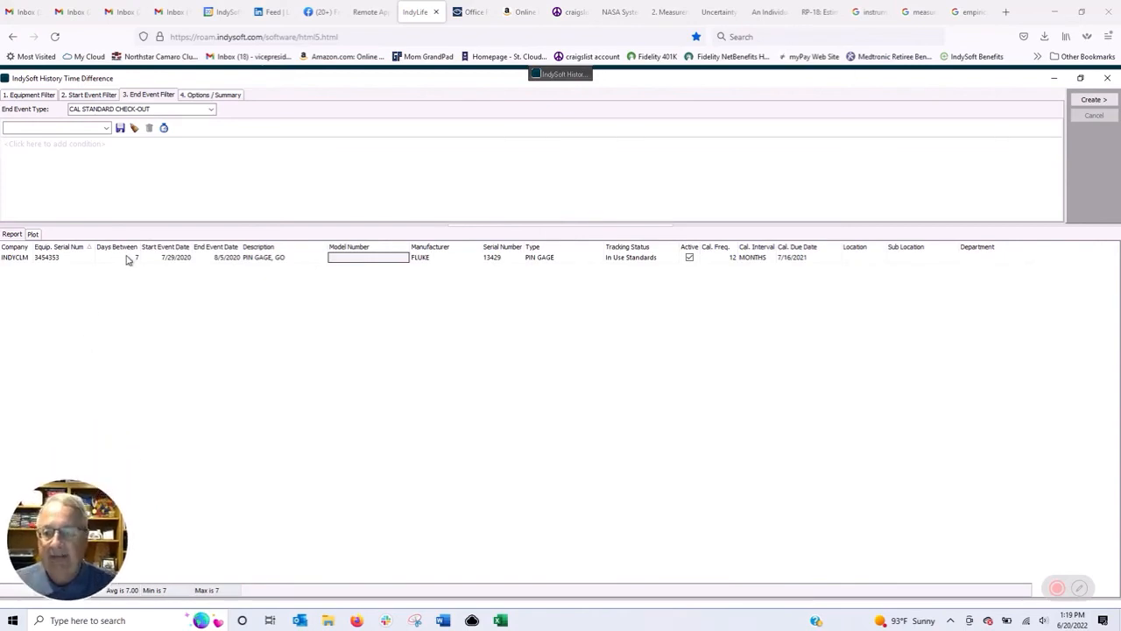